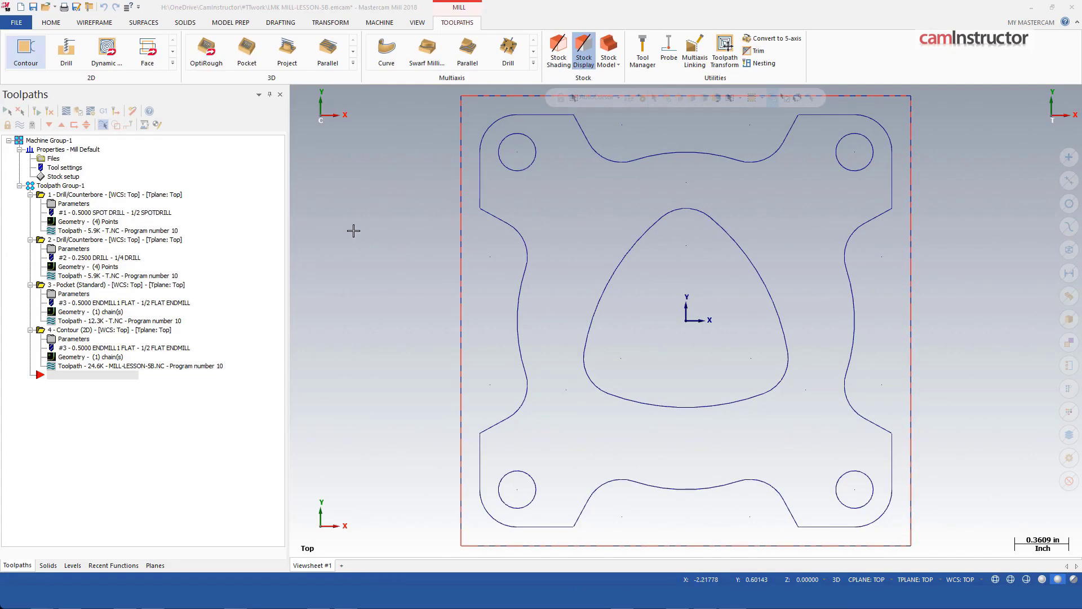
- Start a new 2D contour toolpath and zoom toward the part's lower-left angled edge
left_click(27, 55)
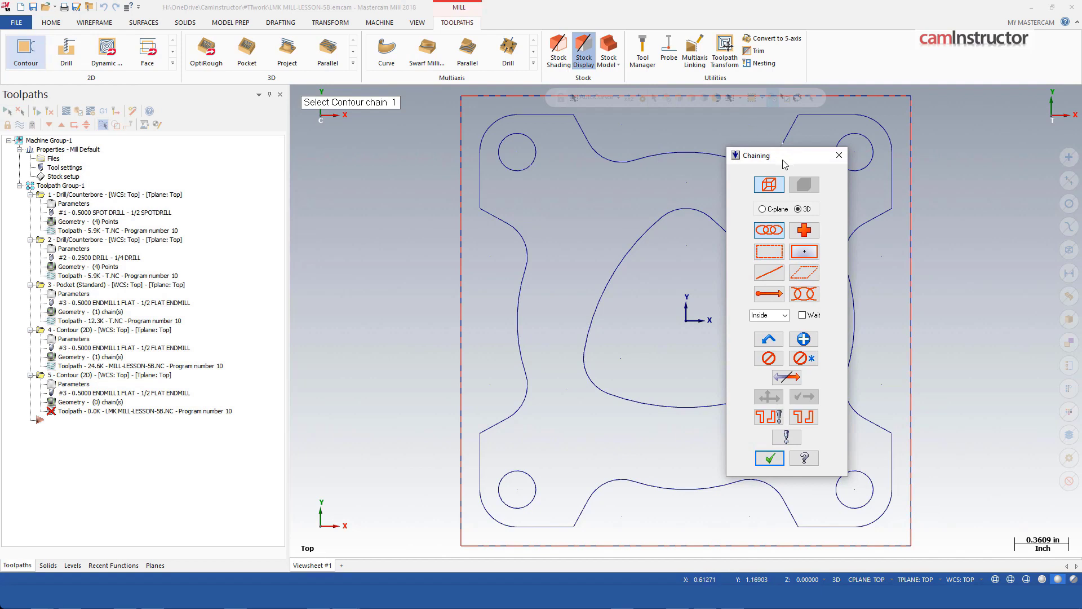
left_click_drag(784, 157, 268, 119)
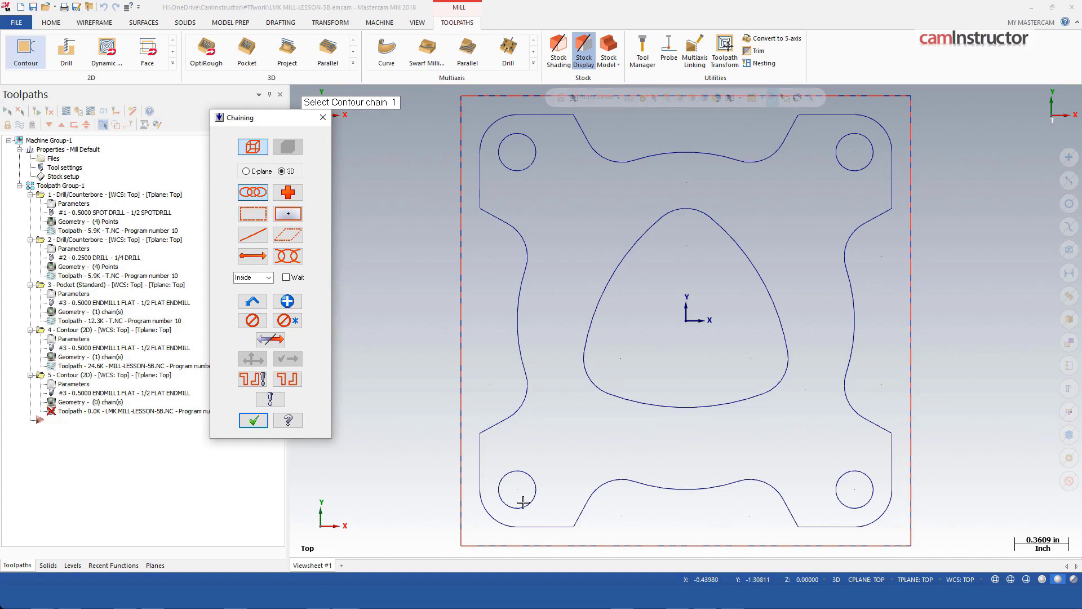
left_click(406, 193)
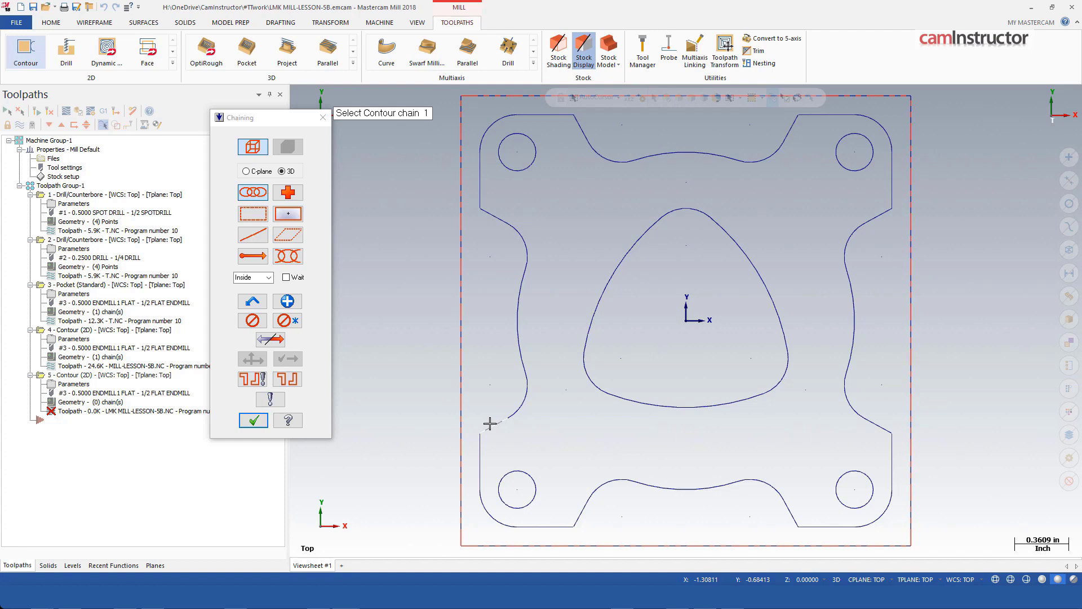
scroll(489, 419, "up", 2)
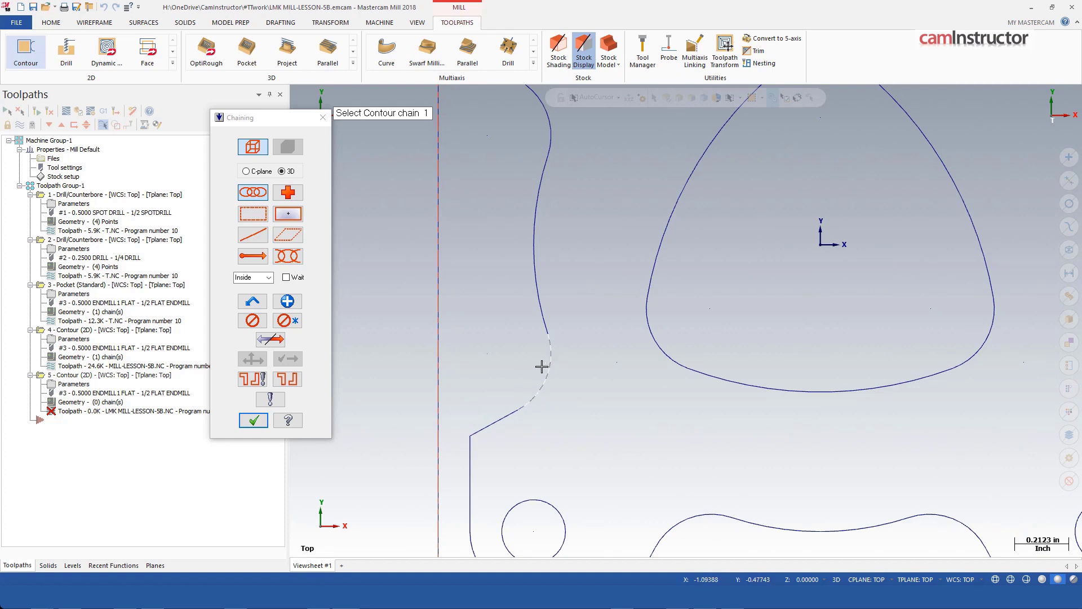
- Pick the lower-left angled edge as the chain start, then tilt the part to inspect the branch point
left_click(479, 426)
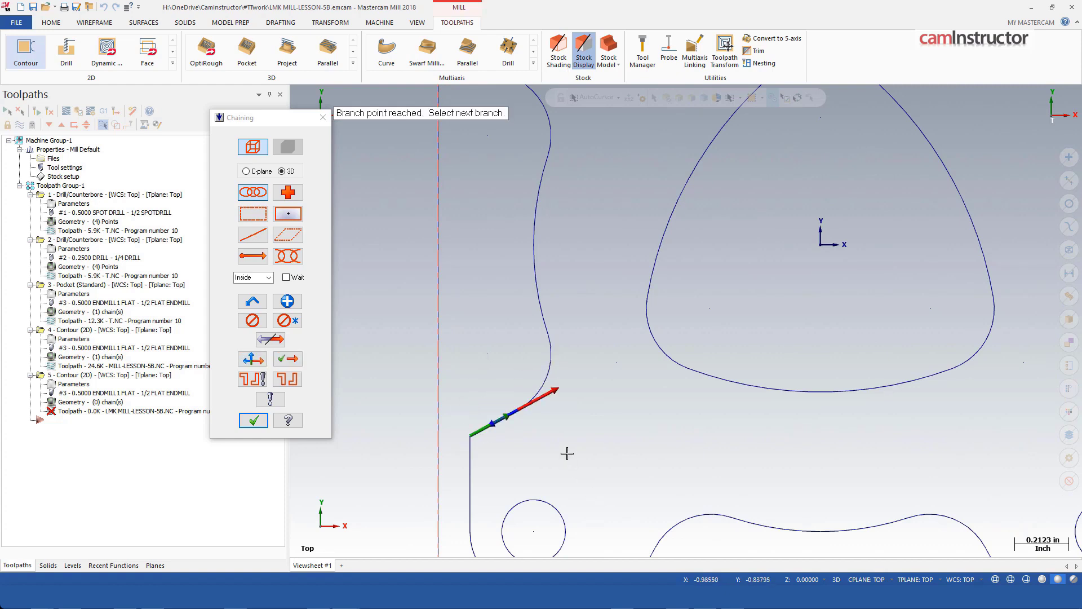
scroll(558, 446, "down", 3)
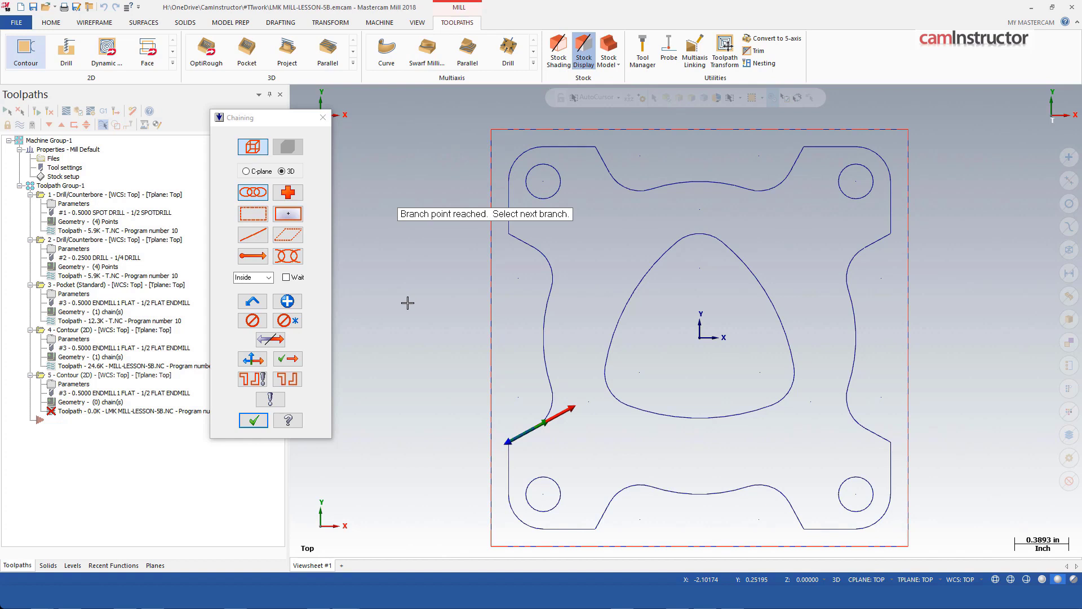
scroll(493, 376, "up", 3)
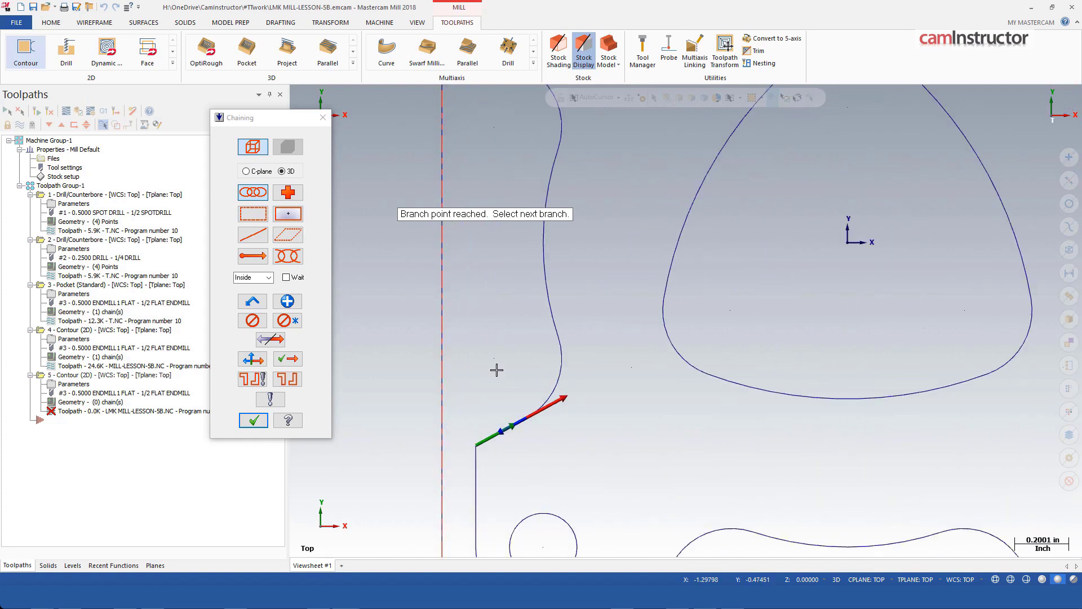
scroll(494, 369, "down", 2)
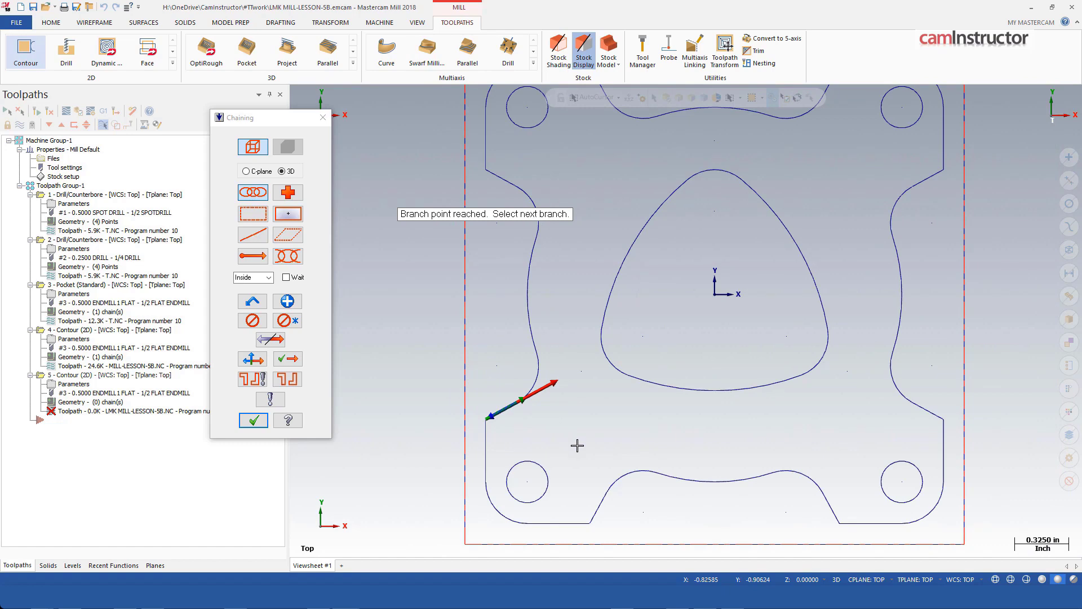
middle_click_drag(577, 445, 575, 285)
- Return to Top view and discard the unfinished Contour (2D) operation 5
right_click(575, 286)
left_click(606, 346)
left_click(323, 118)
left_click(590, 322)
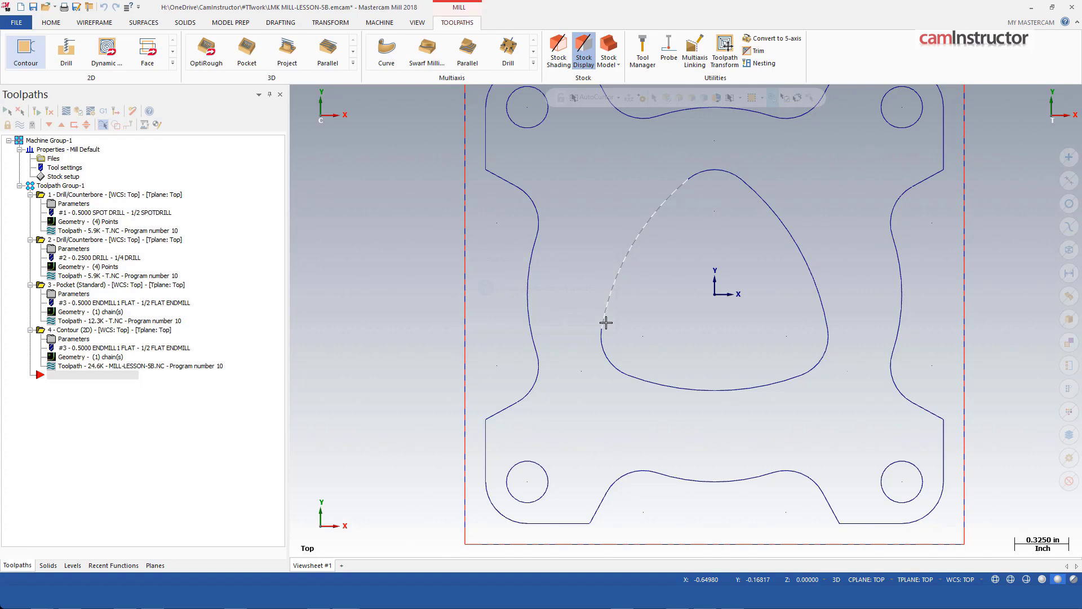
scroll(618, 357, "down", 4)
scroll(459, 316, "up", 1)
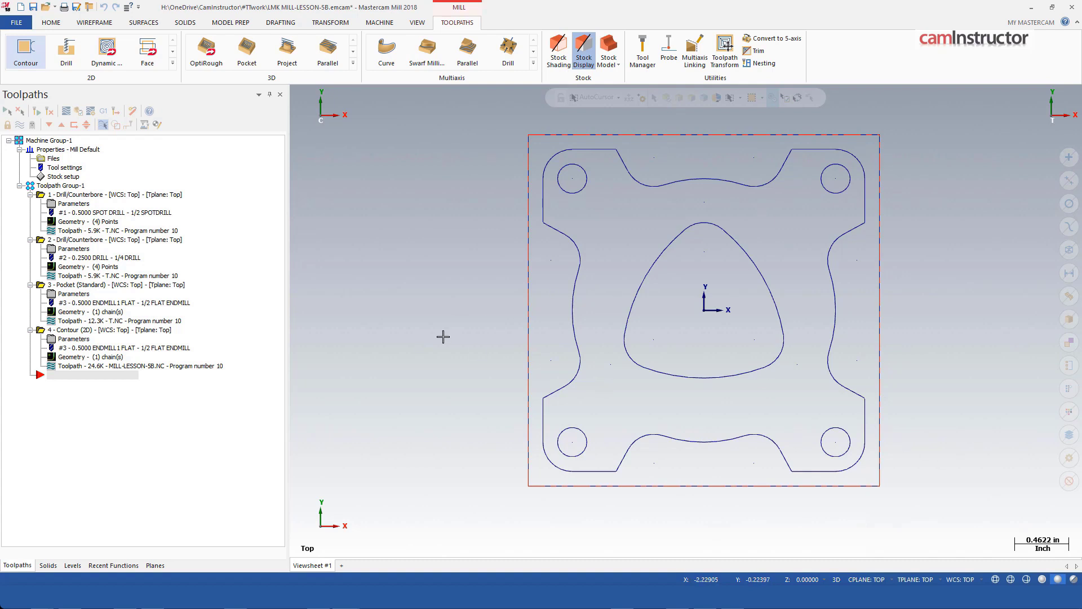
- Draw a Circle Center Point circle to the left of the part
left_click(89, 24)
left_click(191, 49)
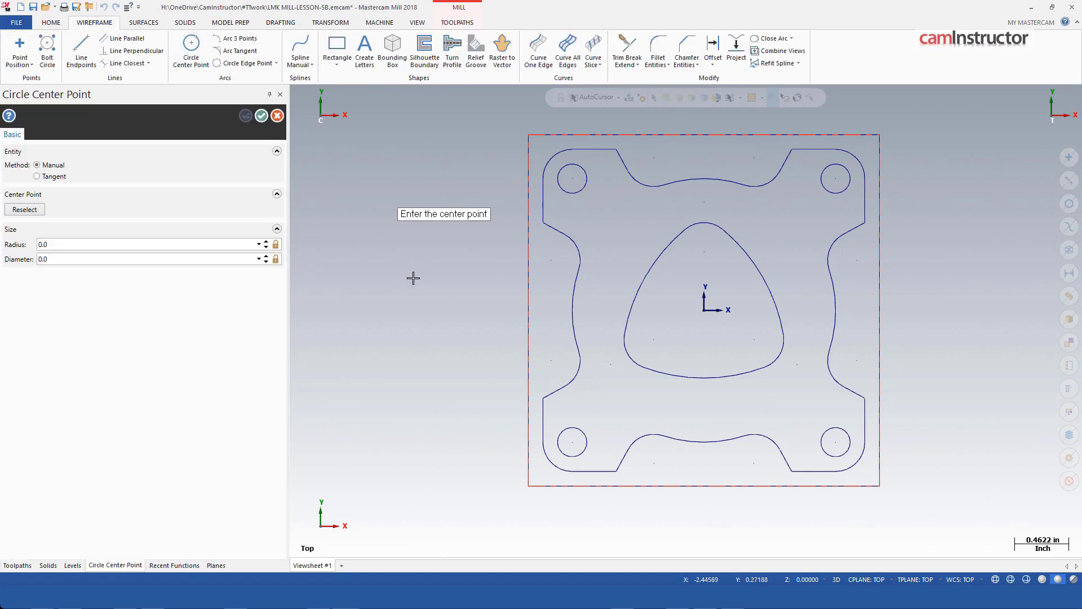
left_click(371, 249)
left_click(303, 249)
key("Escape")
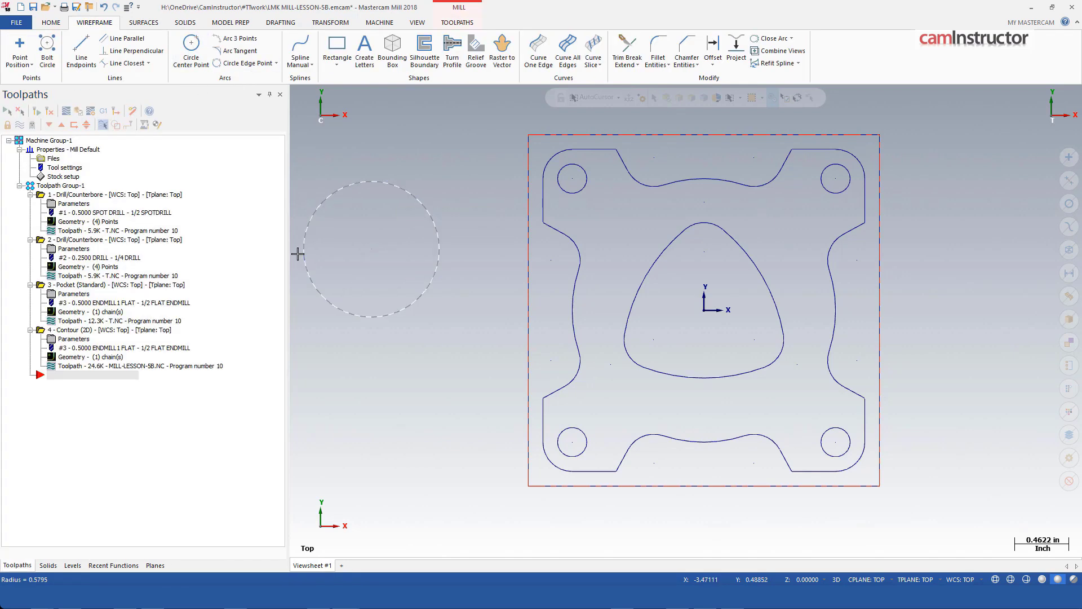
- Draw an identical circle with the same centre and radius, stacked on the first
left_click(193, 46)
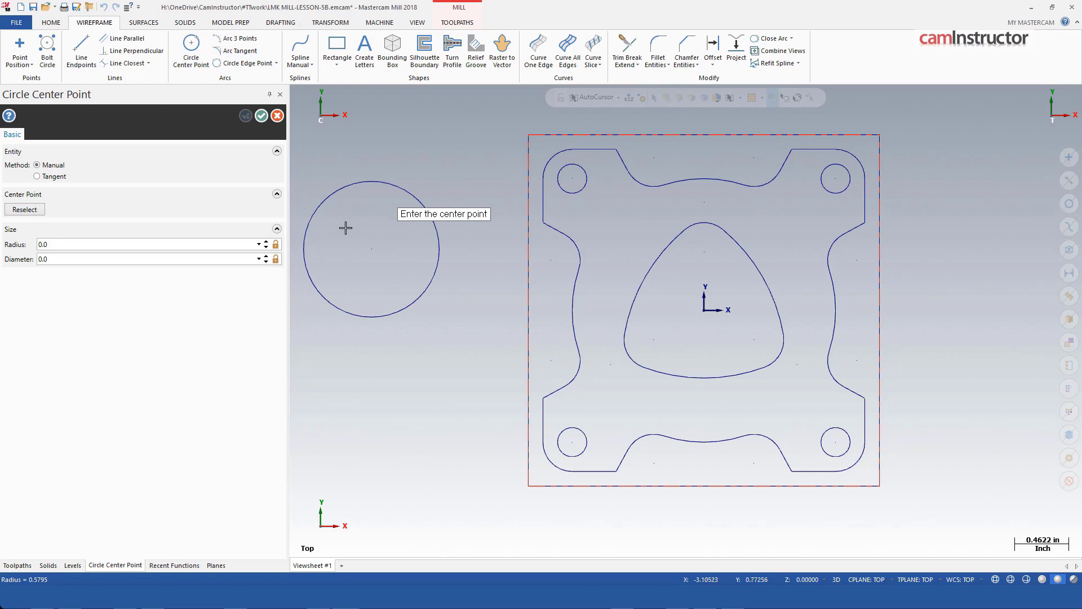
left_click(373, 249)
left_click(372, 182)
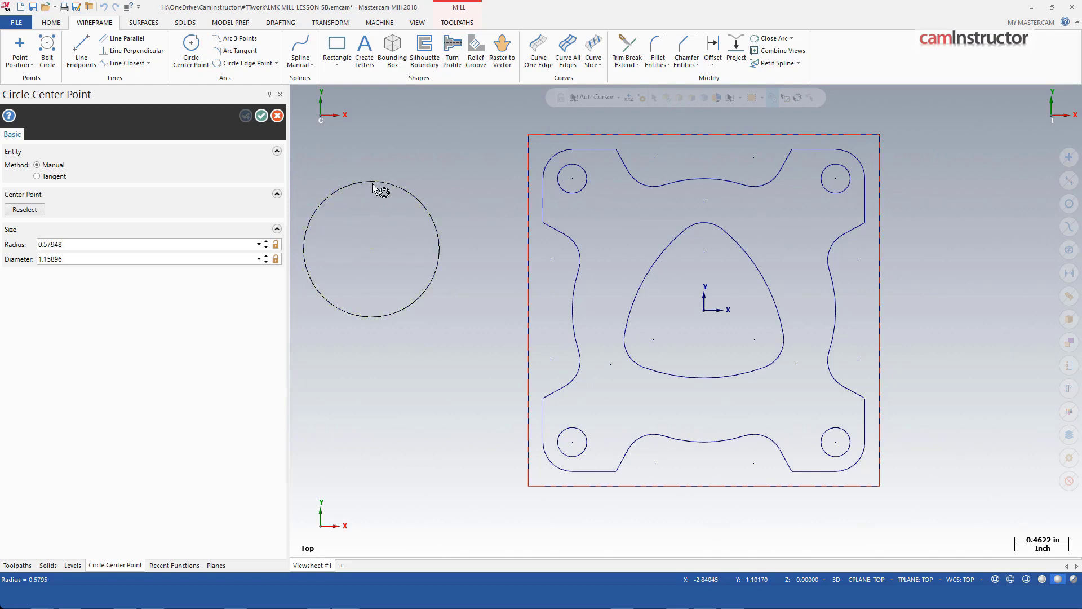
left_click(262, 115)
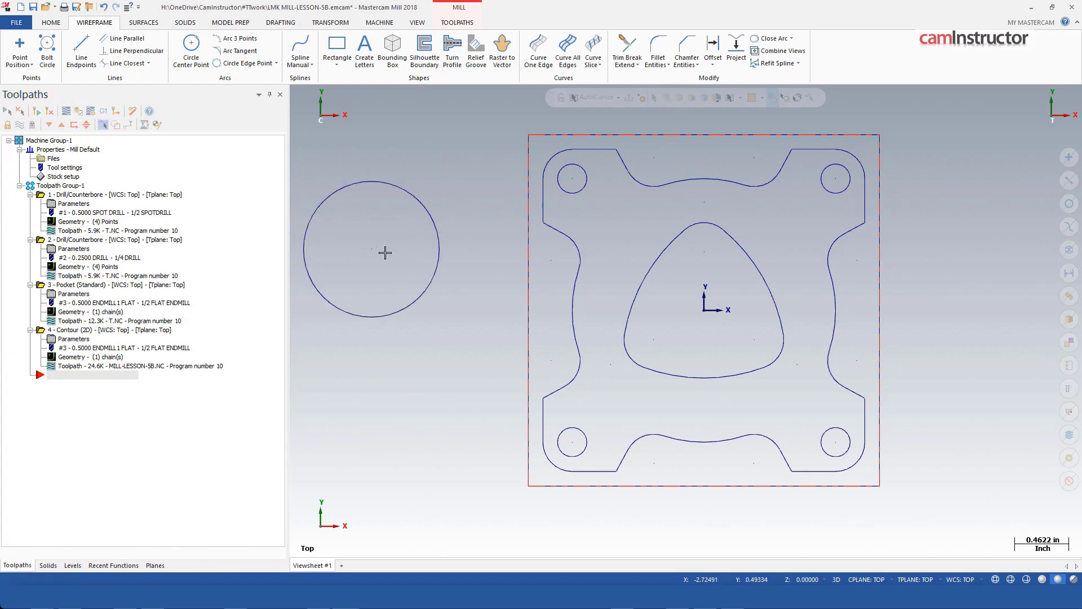
- Select both overlapping circles and delete them
scroll(514, 297, "down", 2)
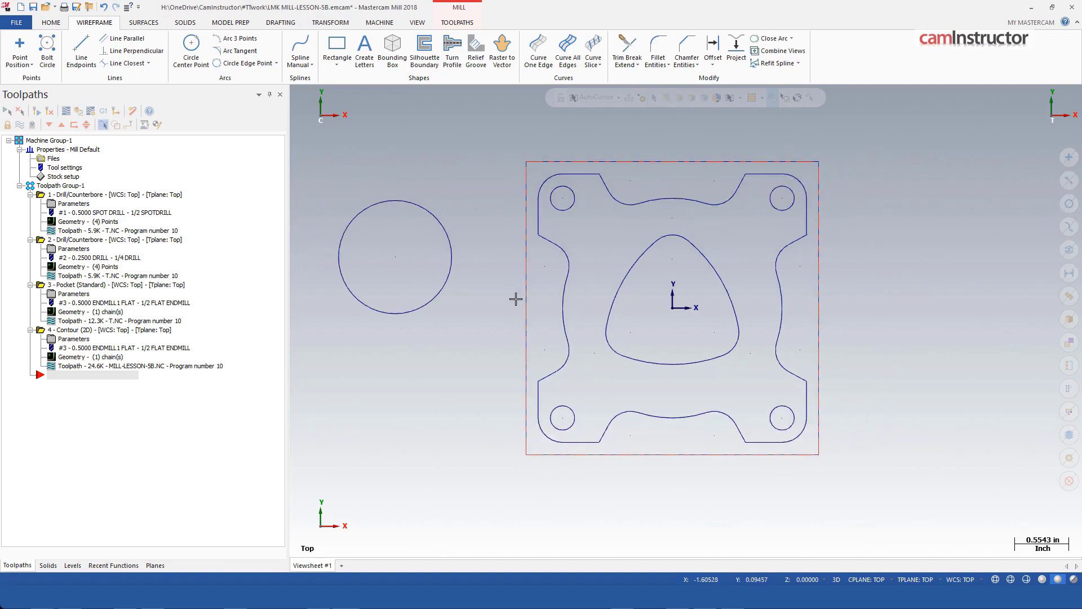
left_click(359, 293)
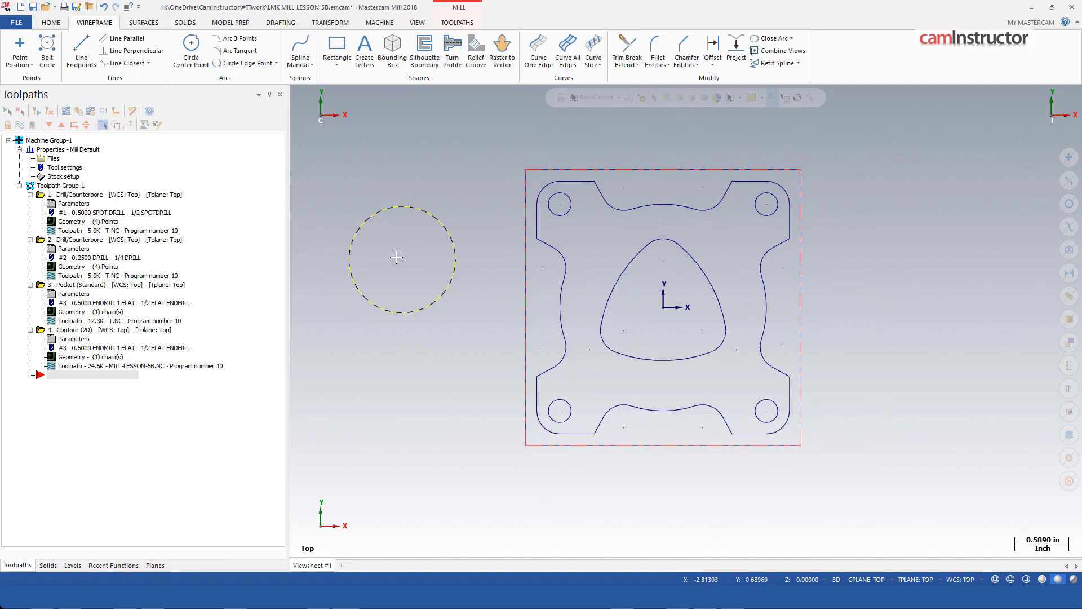
left_click(439, 223)
key("Delete")
scroll(580, 381, "down", 2)
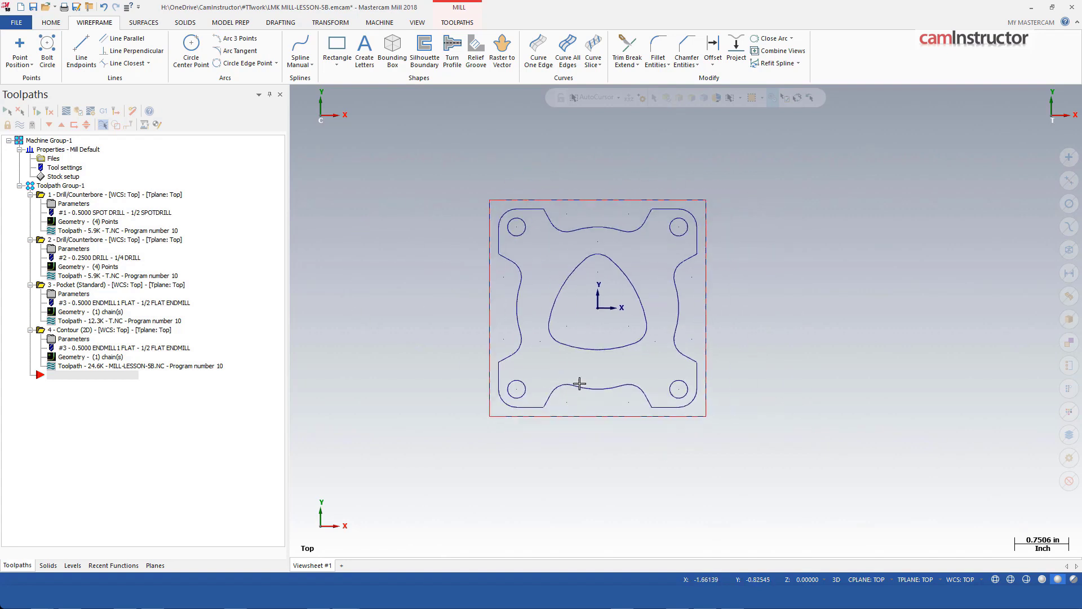
scroll(396, 361, "up", 2)
scroll(408, 348, "up", 3)
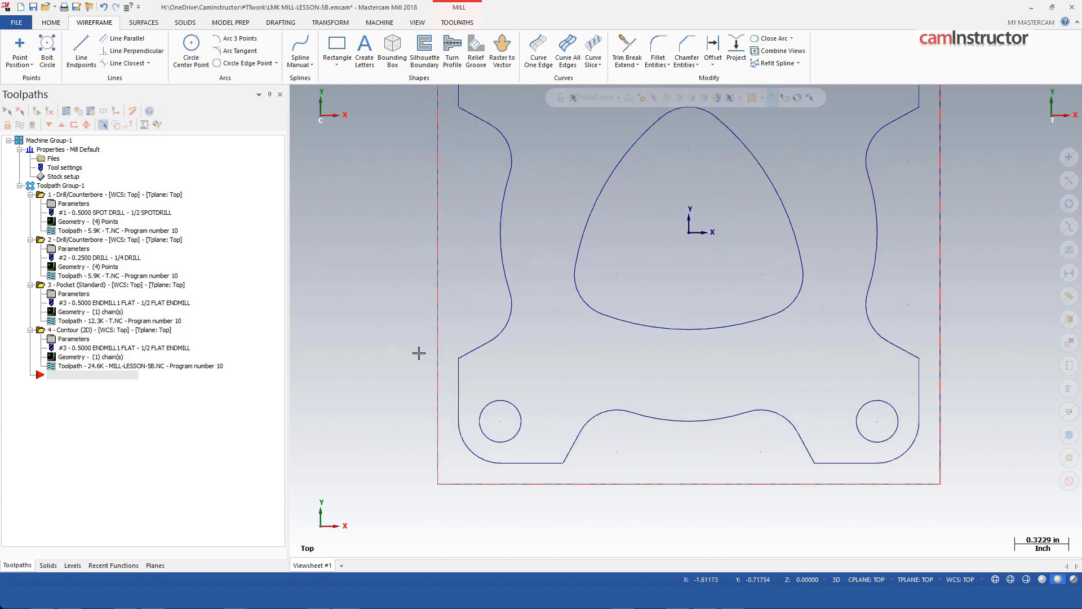
scroll(419, 353, "up", 4)
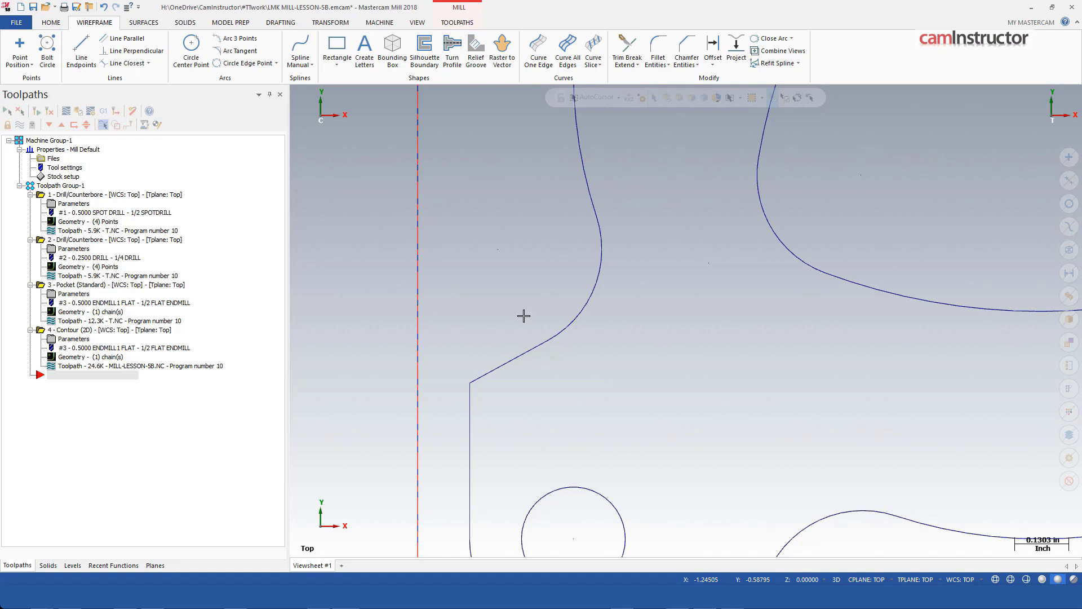
scroll(493, 387, "down", 3)
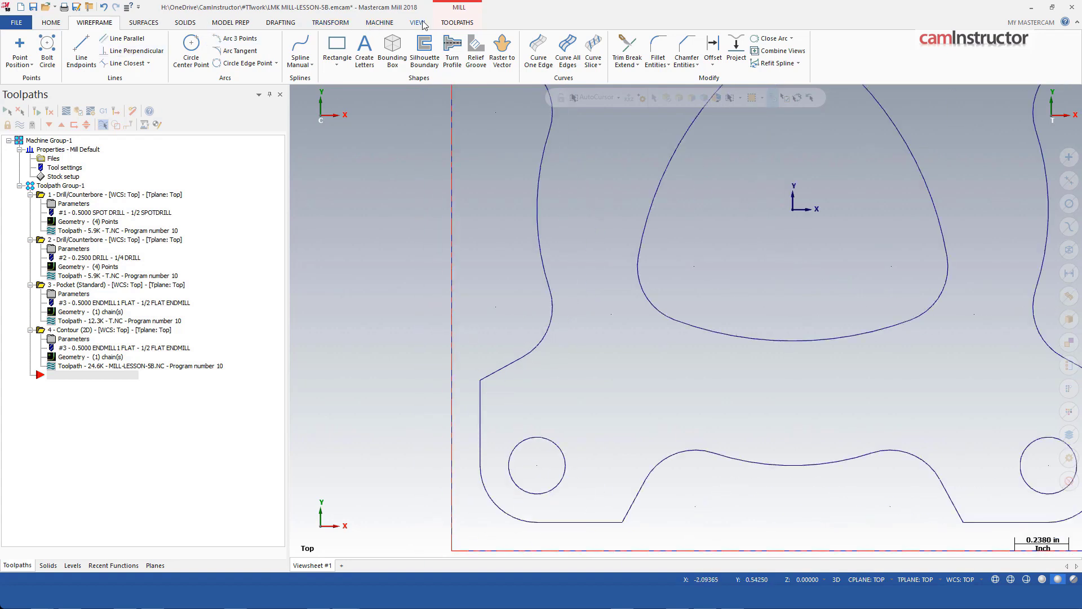
- Start a new 2D contour and chain from the lower-left angled edge along the top toward the right side
left_click(457, 23)
left_click(23, 52)
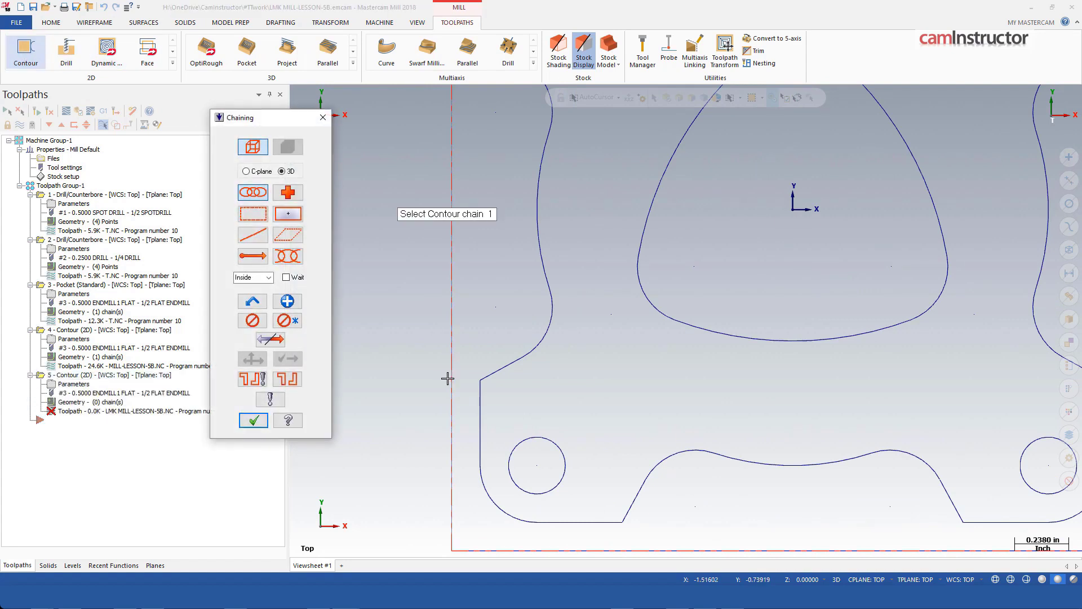
left_click(482, 377)
scroll(468, 434, "down", 4)
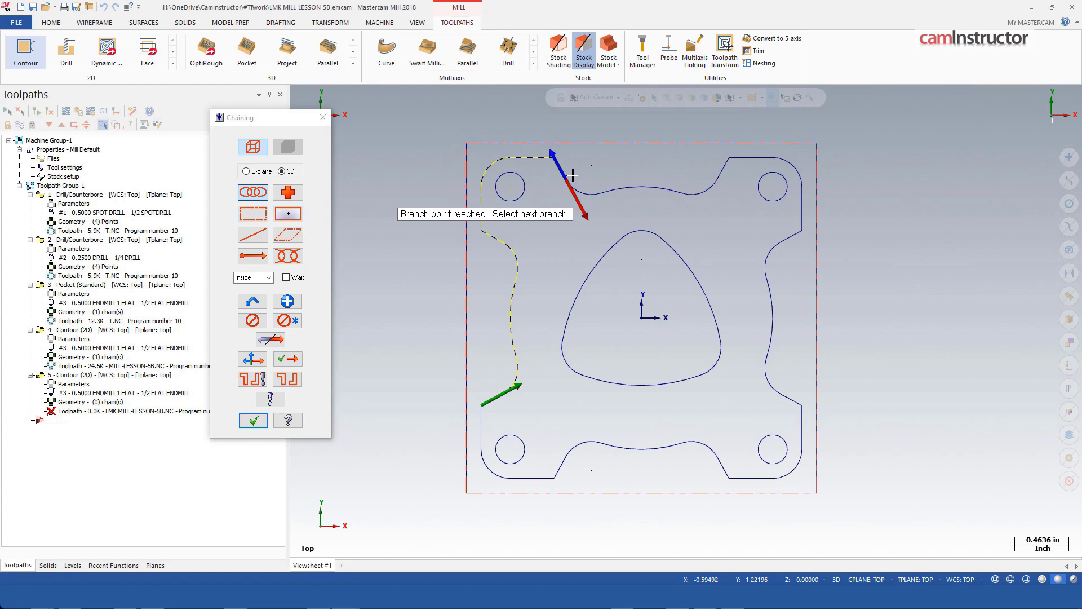
left_click(582, 192)
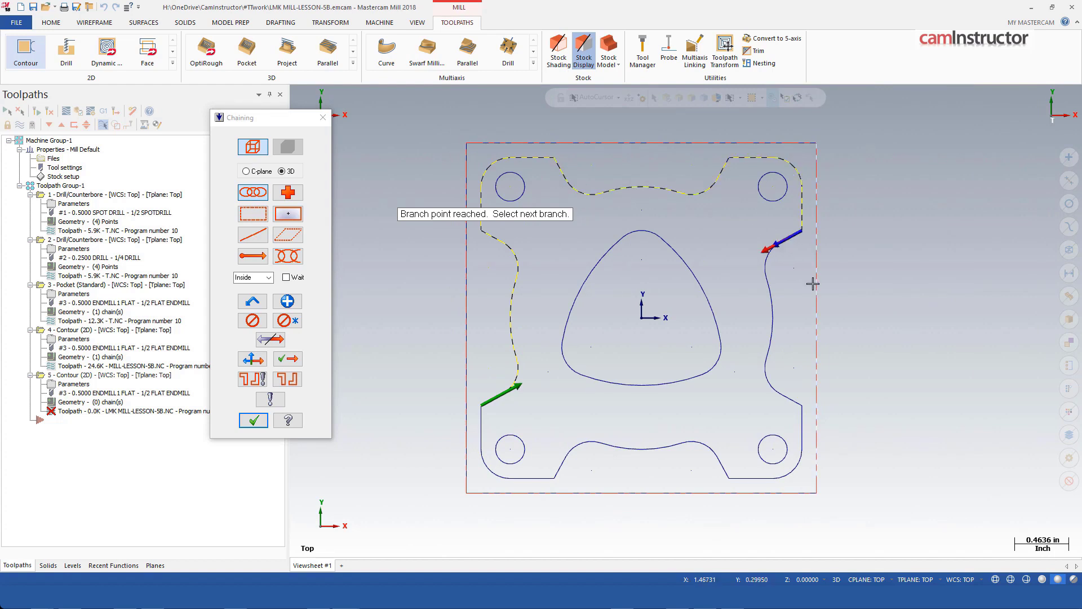
left_click(778, 255)
- Dismiss the chaining warnings and retry continuing the chain down the right-side curve
left_click(613, 322)
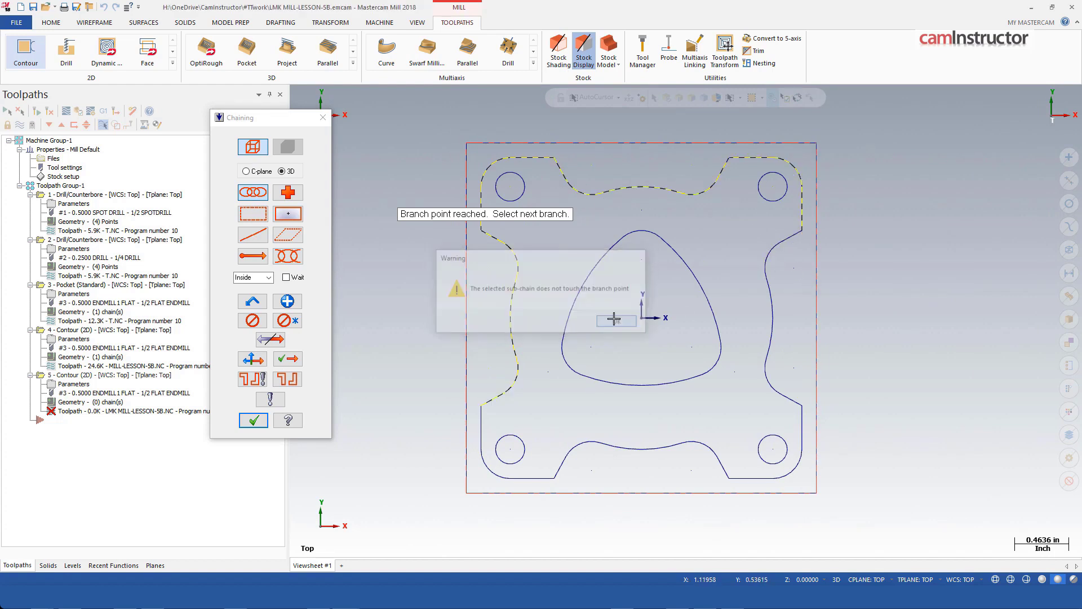
left_click(773, 263)
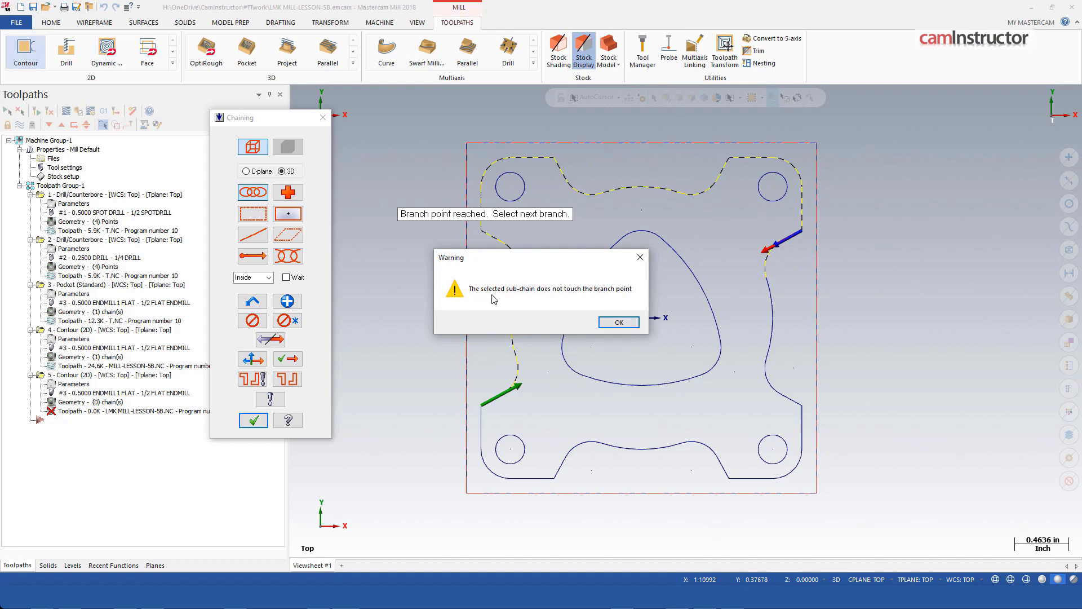
left_click(628, 322)
left_click(775, 245)
scroll(775, 244, "up", 8)
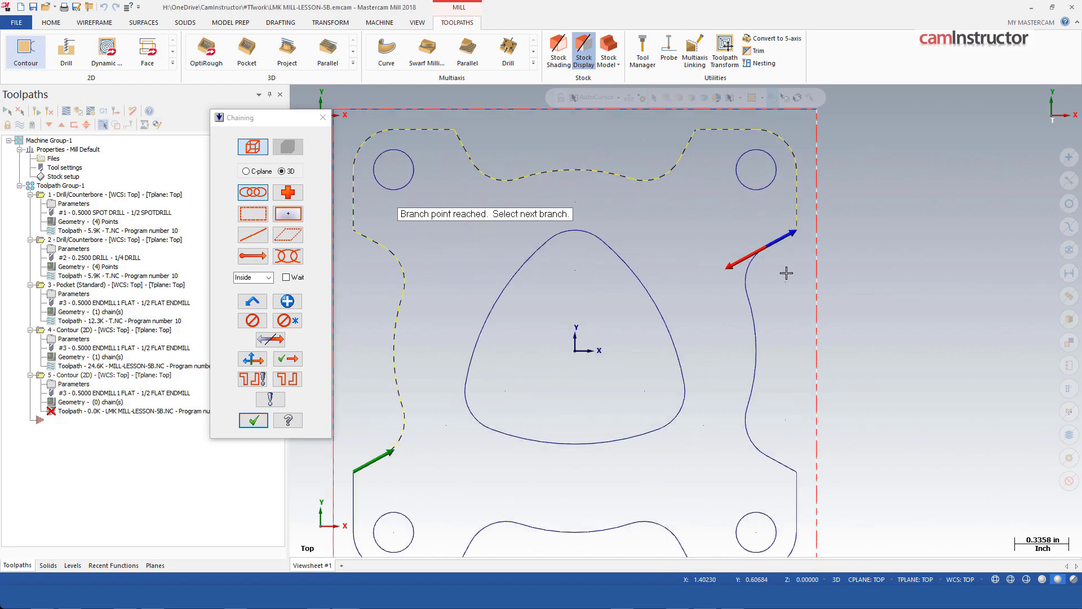
scroll(775, 243, "down", 9)
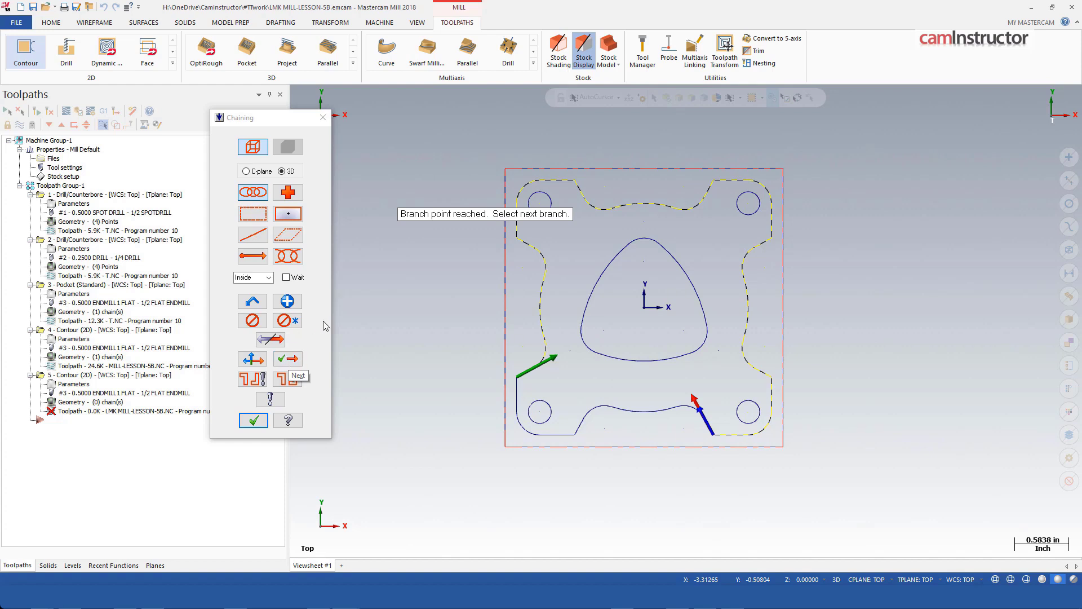
- Advance the chain to the next branch, then cancel the unfinished chaining
left_click(293, 363)
left_click(294, 362)
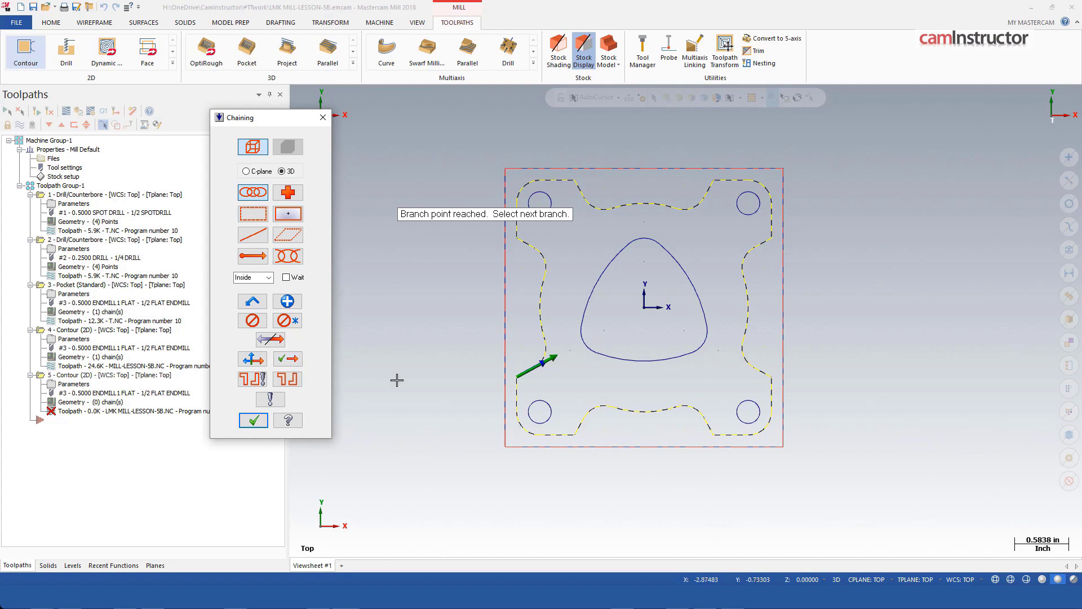
middle_click_drag(477, 386, 469, 359)
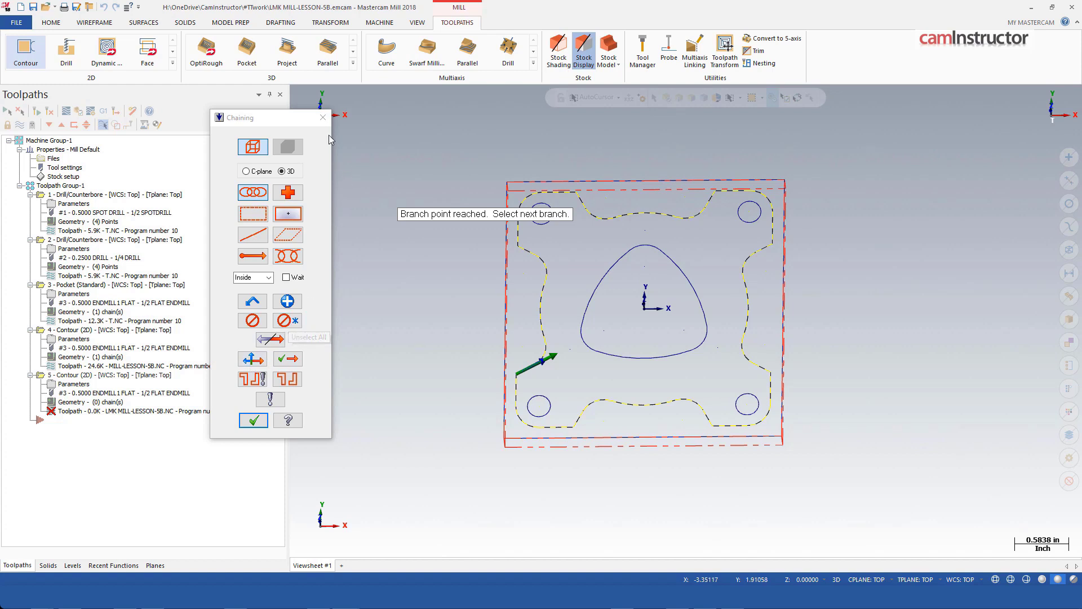
key("Escape")
- Discard the unfinished contour operation and show the whole part in Top (WCS) view
left_click(590, 320)
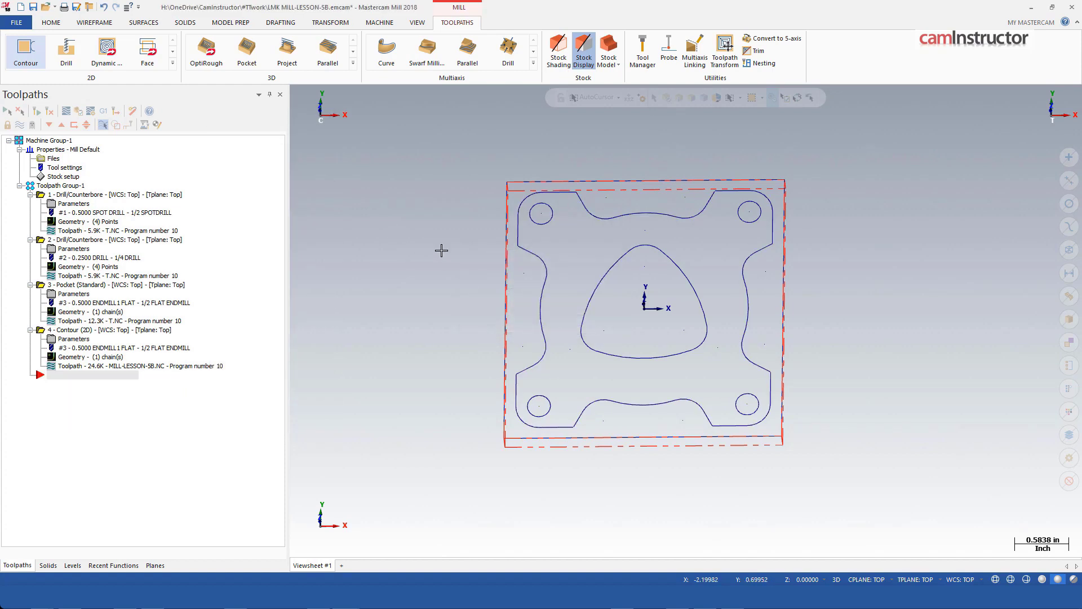
right_click(446, 257)
left_click(473, 311)
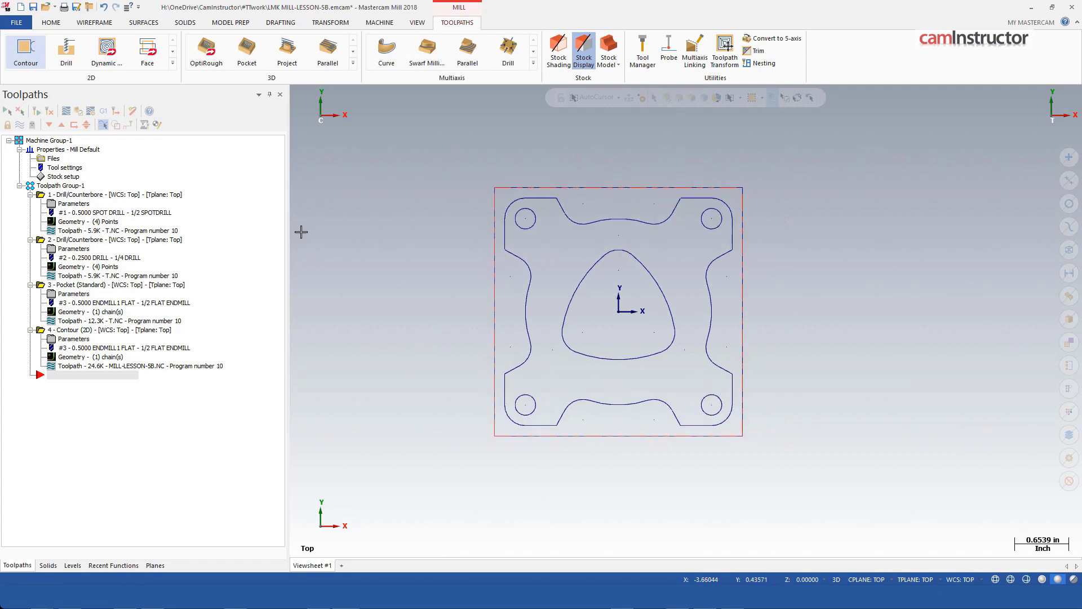
left_click(65, 25)
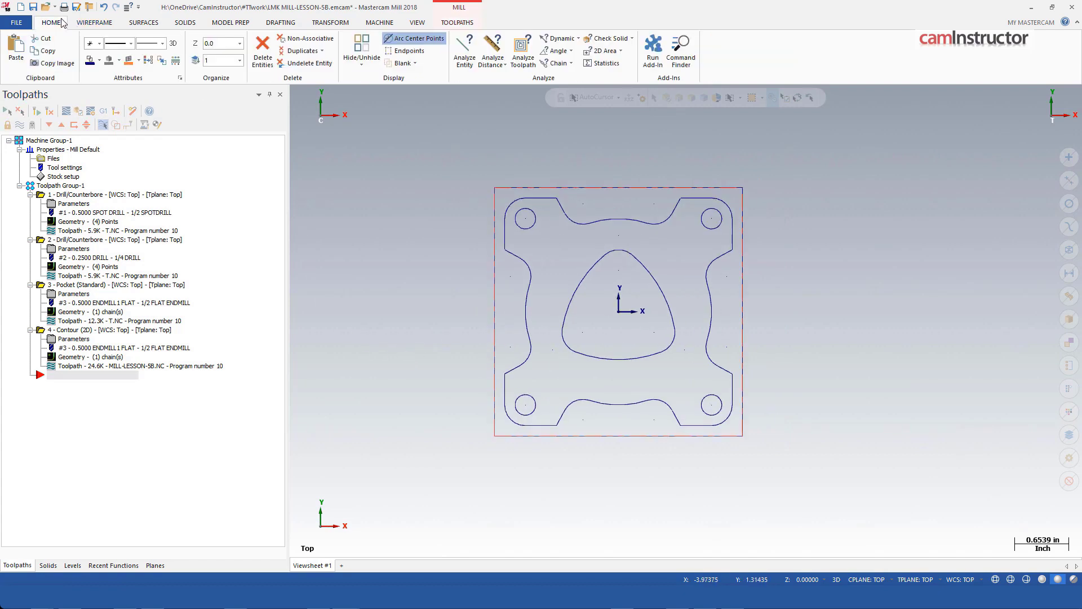
- Remove the four duplicate lines with Delete Duplicates and close the summary
left_click(304, 53)
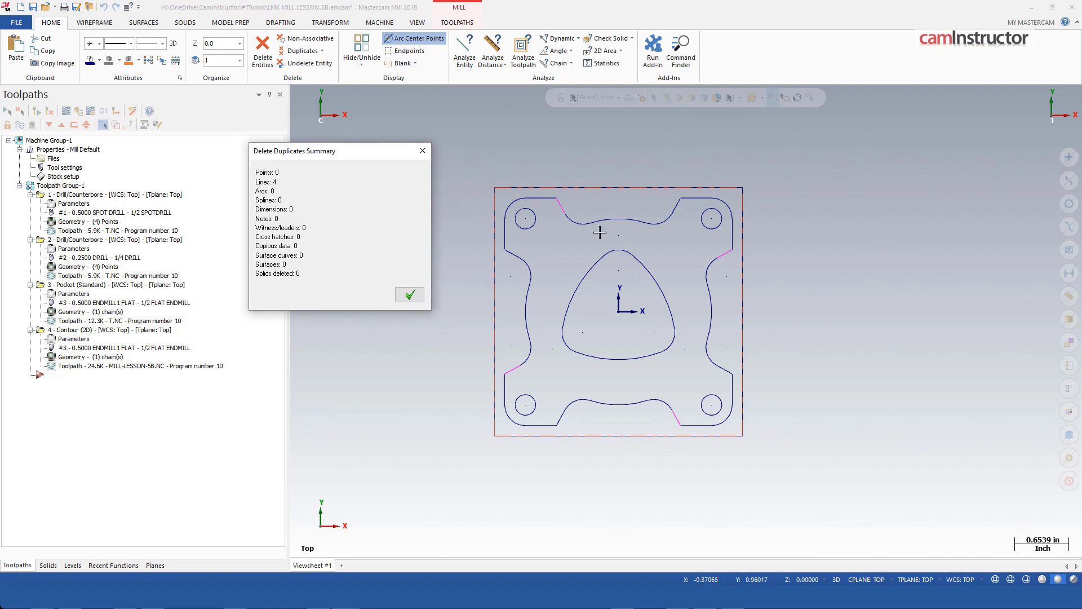
left_click(409, 295)
scroll(388, 317, "down", 1)
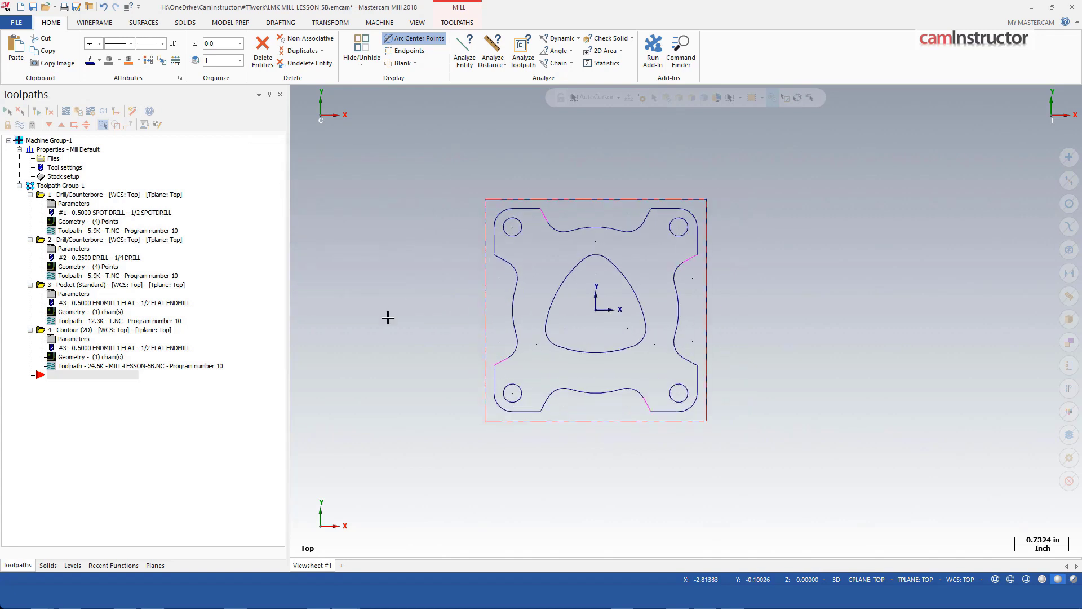
scroll(433, 338, "down", 1)
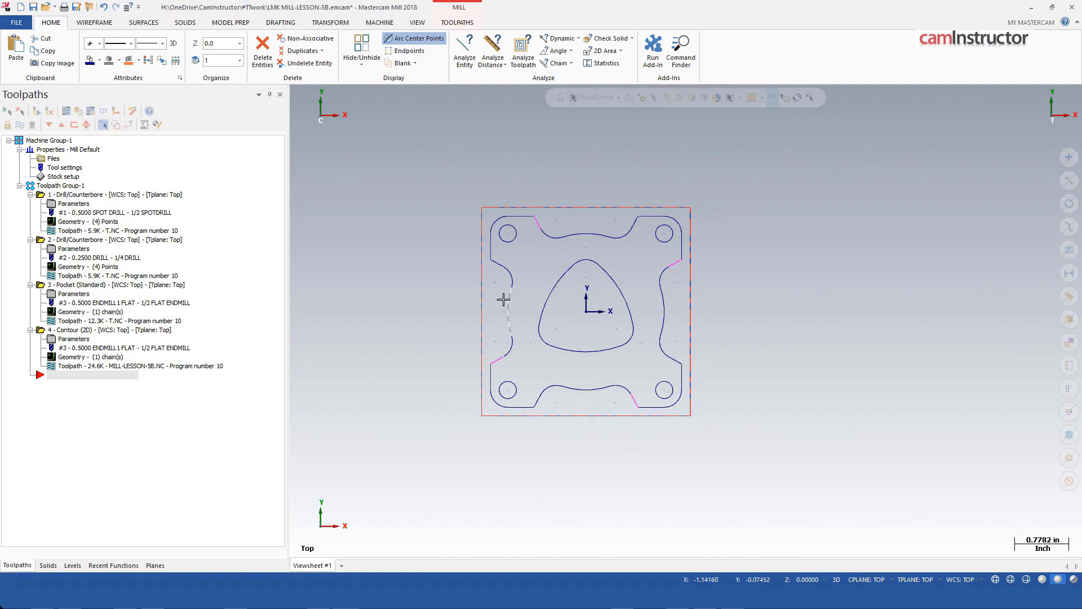
- Run the FindOverlap.dll add-in from the chooks folder
left_click(654, 59)
left_click(335, 299)
left_click(653, 50)
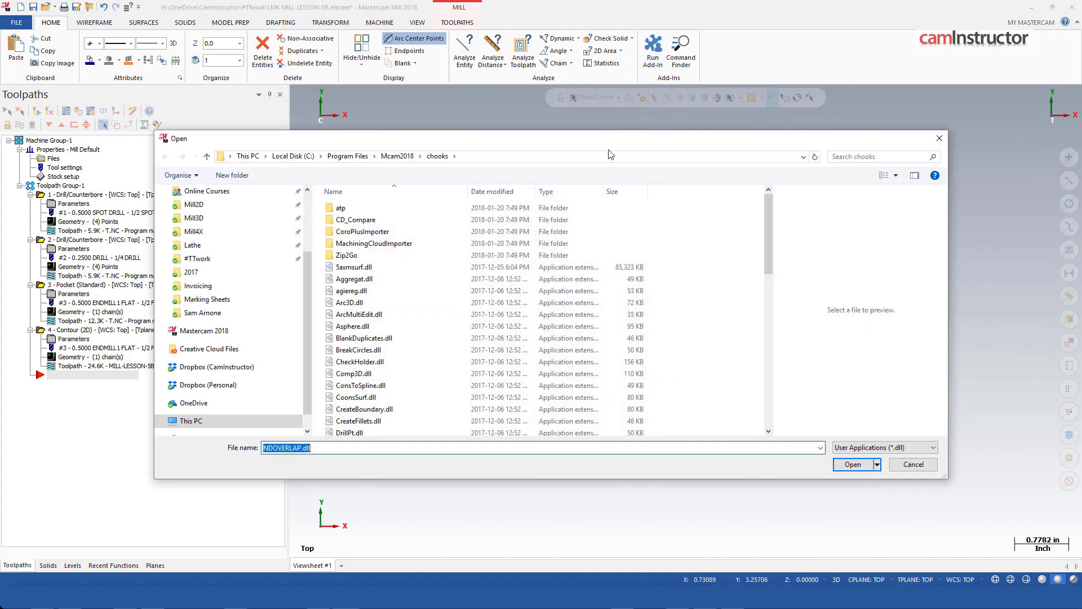
left_click_drag(757, 206, 755, 259)
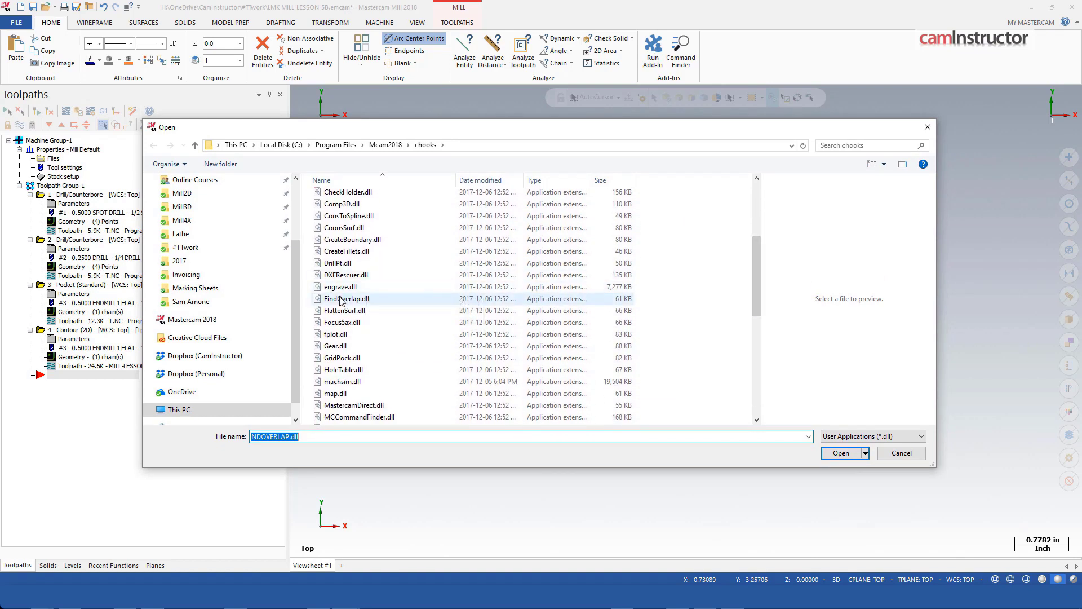
left_click(459, 298)
left_click(839, 453)
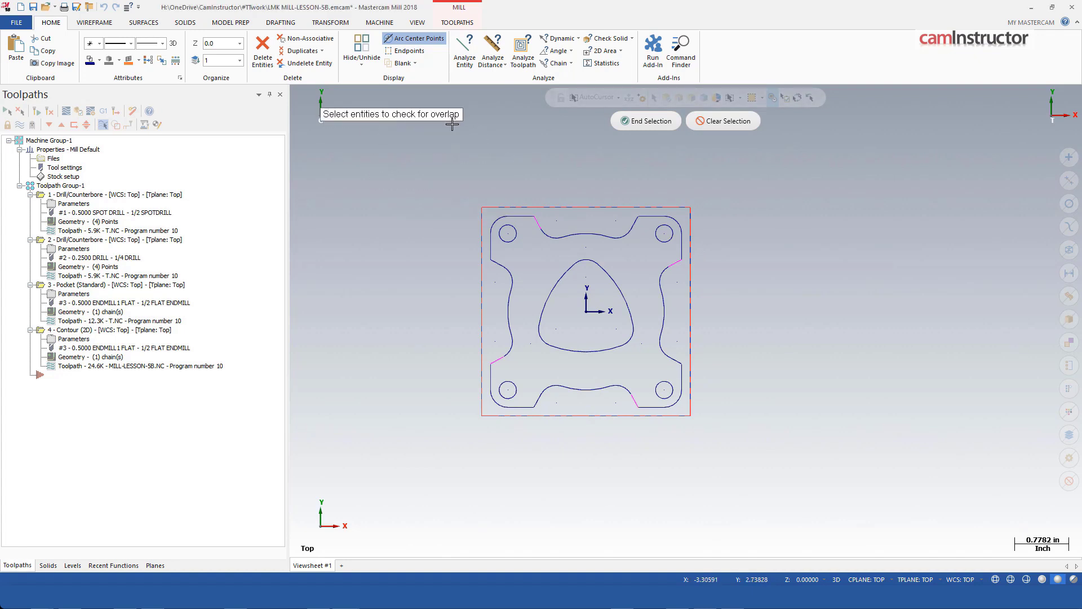
- Window-select all part geometry and confirm FindOverlap reports no overlapping entities
left_click_drag(415, 170, 793, 471)
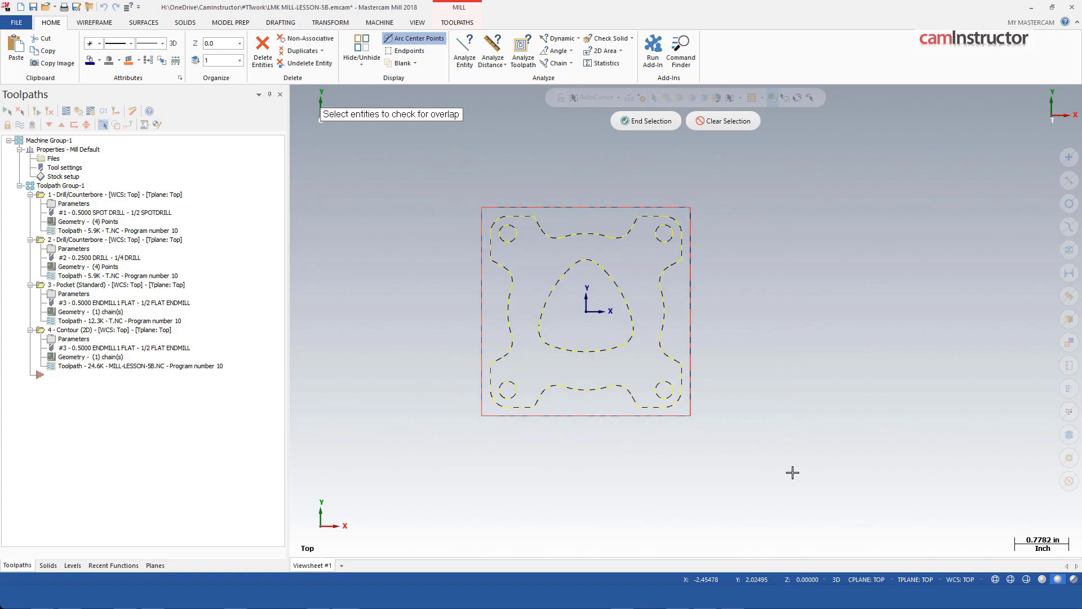
left_click(647, 121)
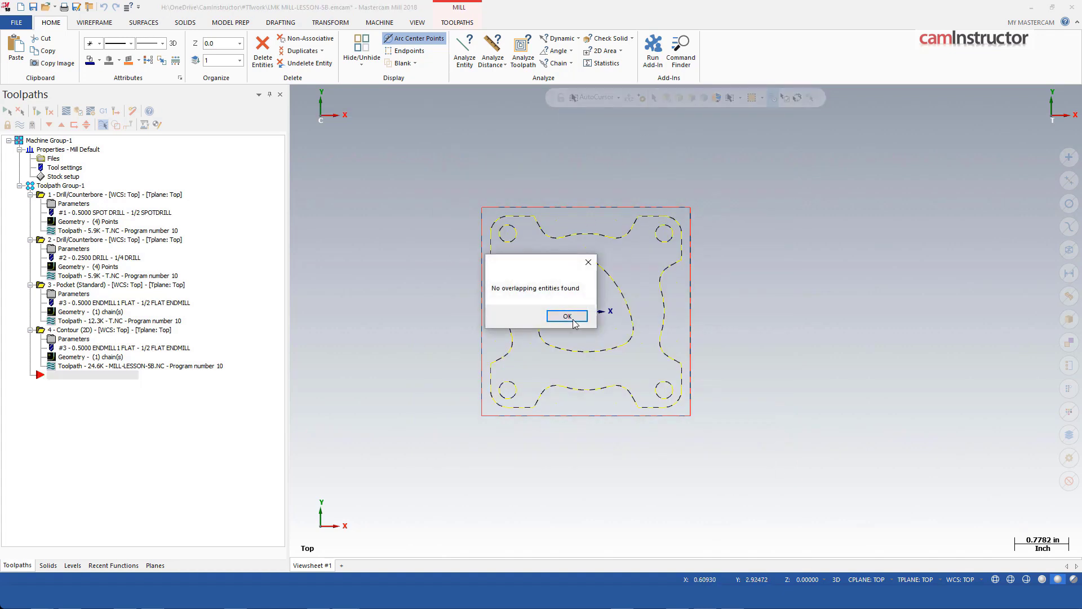
left_click(567, 316)
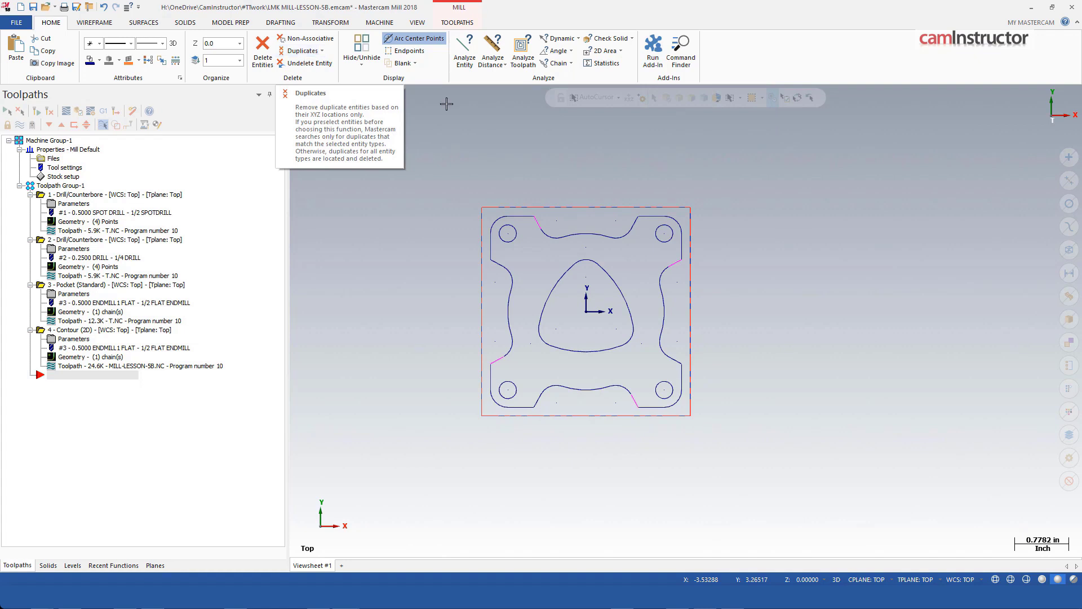
- Zoom in to inspect the cleaned outline's angled corners, then zoom back out
scroll(524, 272, "up", 2)
scroll(456, 284, "up", 3)
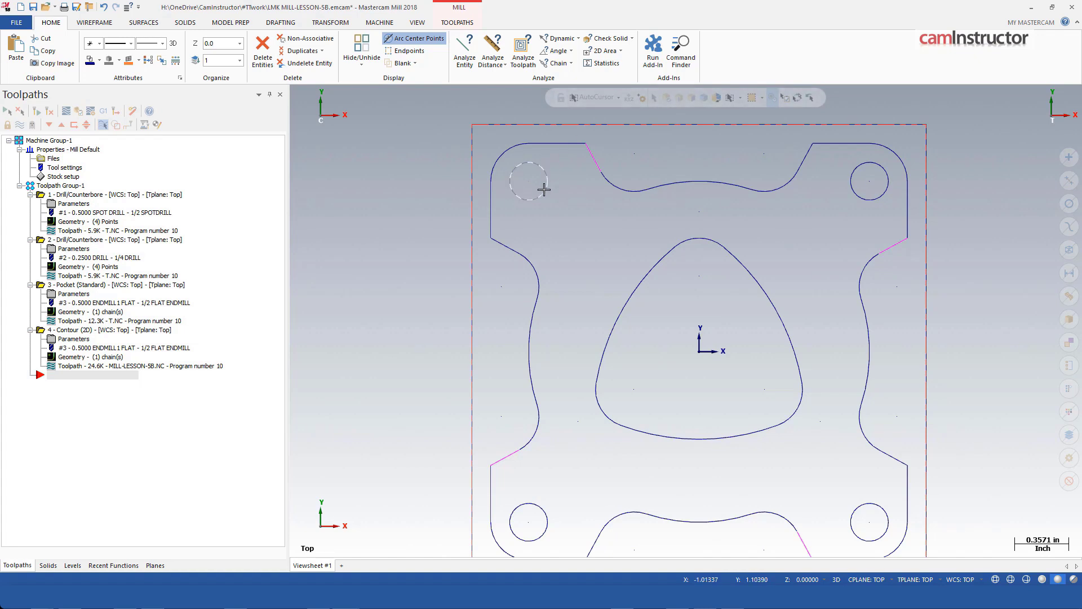
scroll(496, 242, "up", 10)
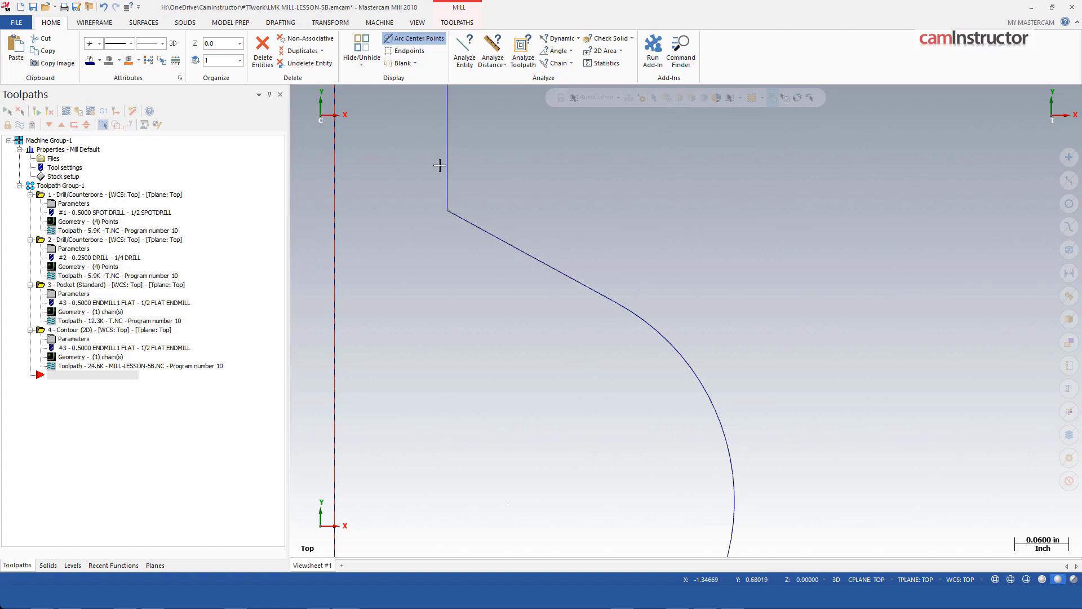
scroll(539, 222, "down", 5)
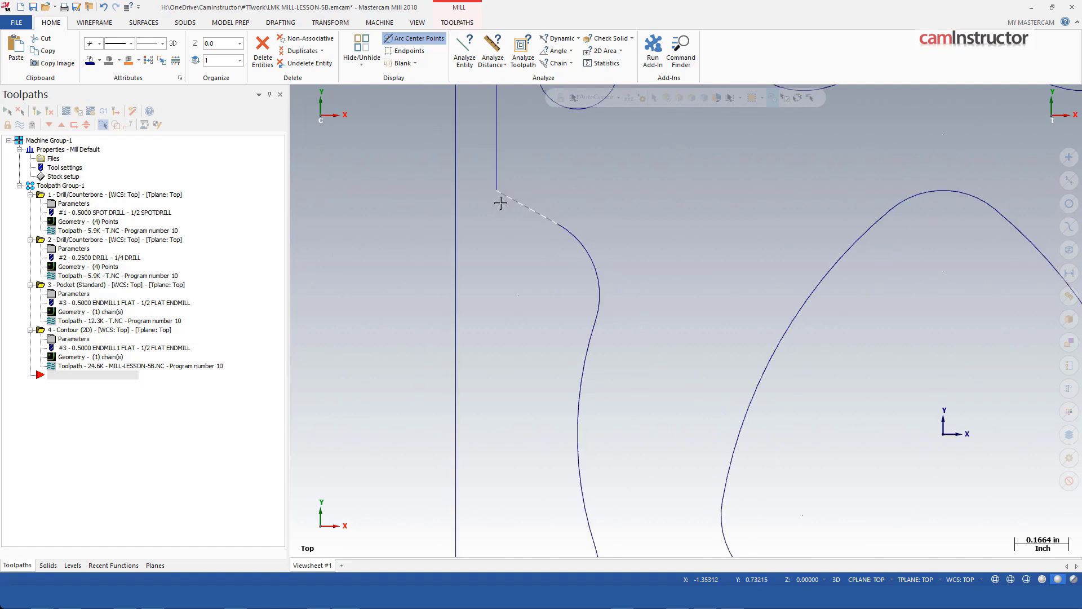
scroll(514, 184, "down", 3)
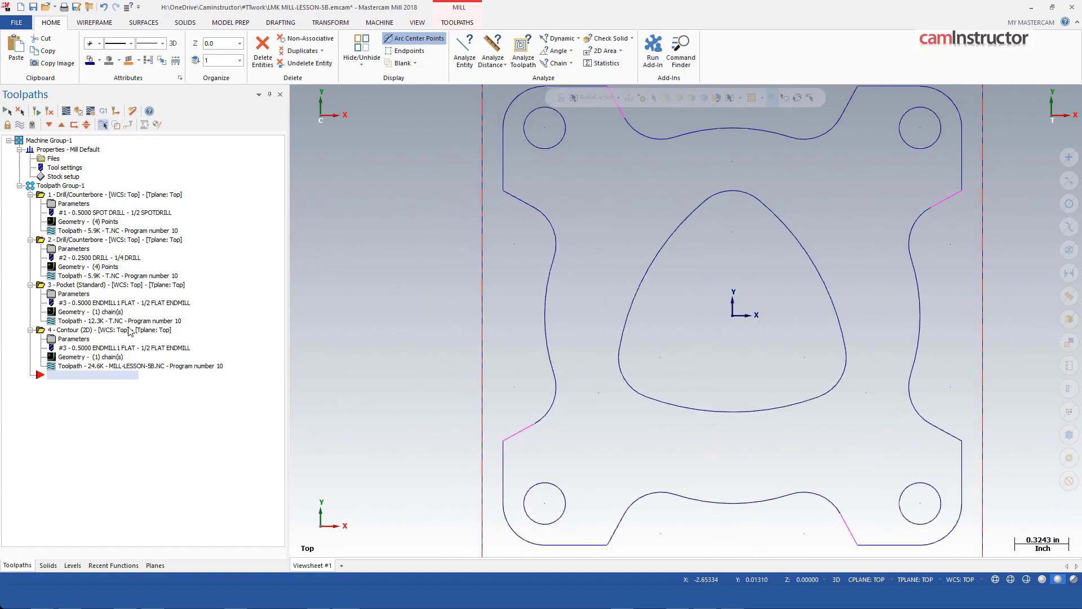
- Create Contour (2D) operation 5, chaining the whole outer part outline in a single pick
left_click(93, 331)
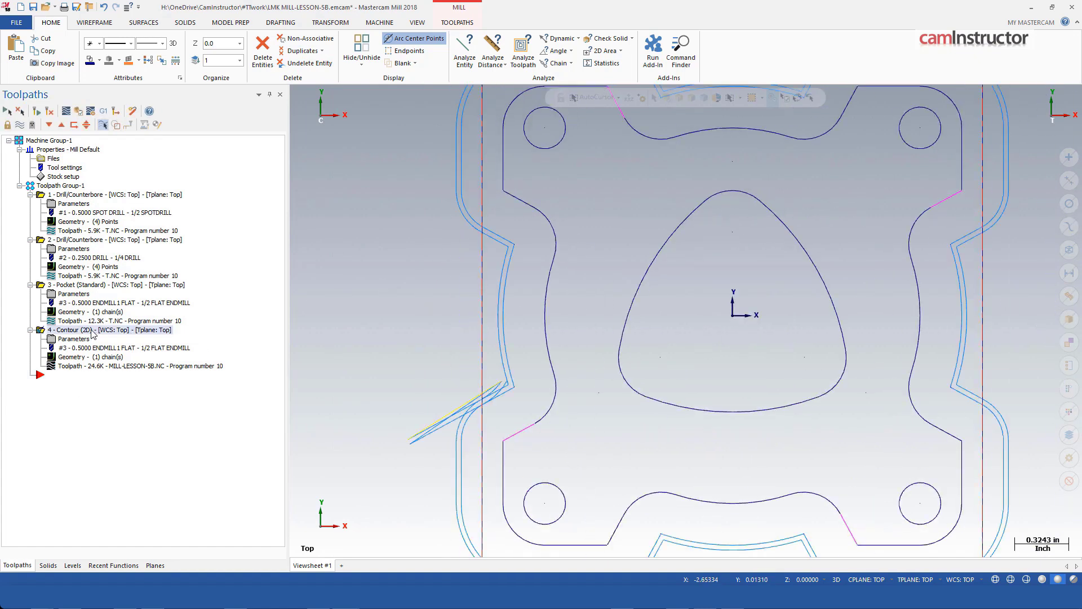
left_click(450, 23)
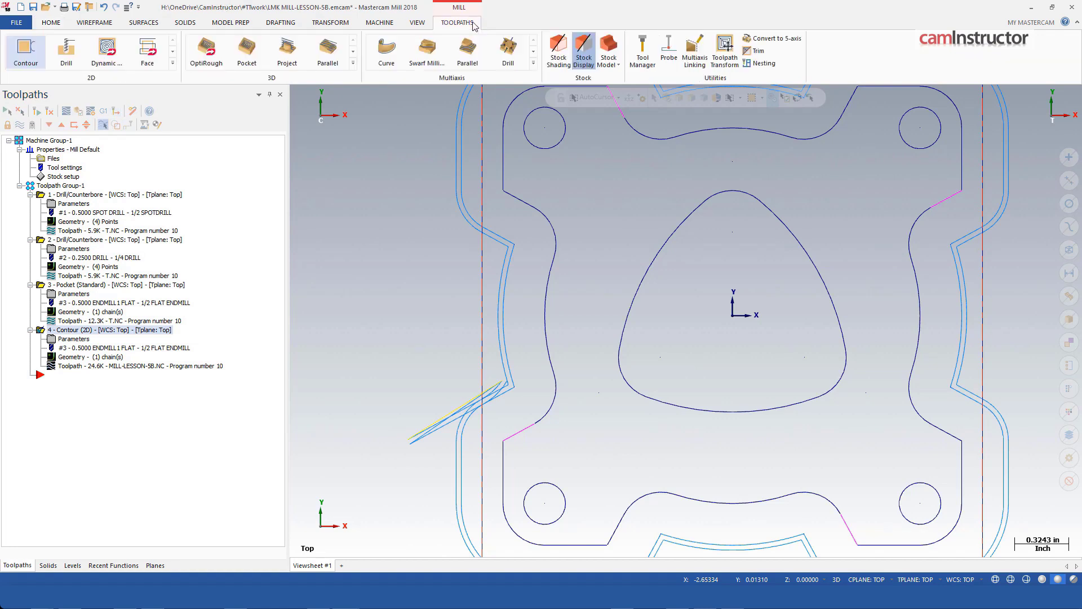
left_click(27, 55)
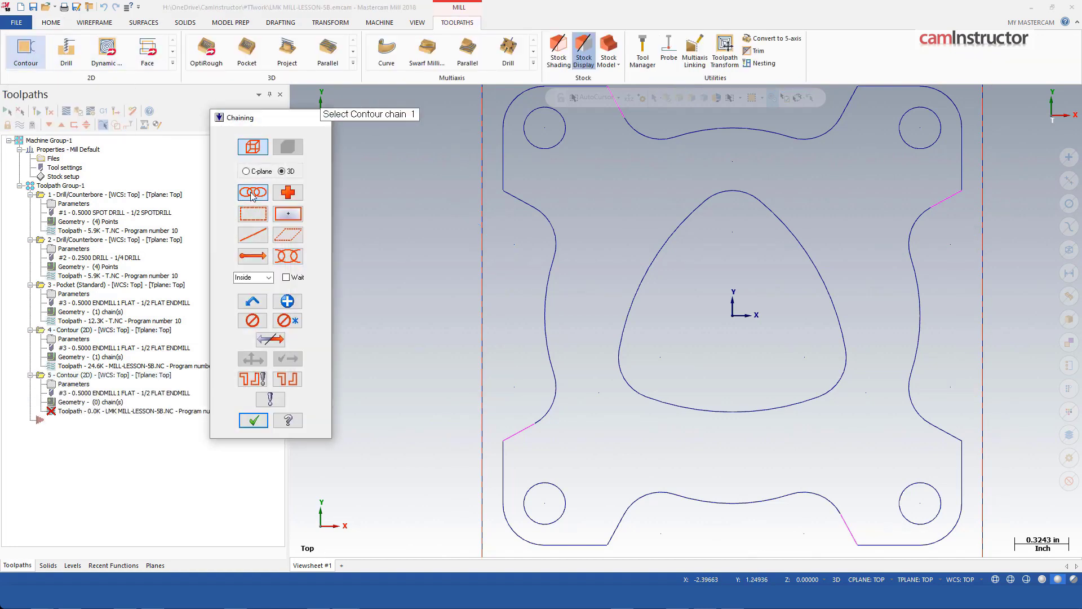
left_click(506, 437)
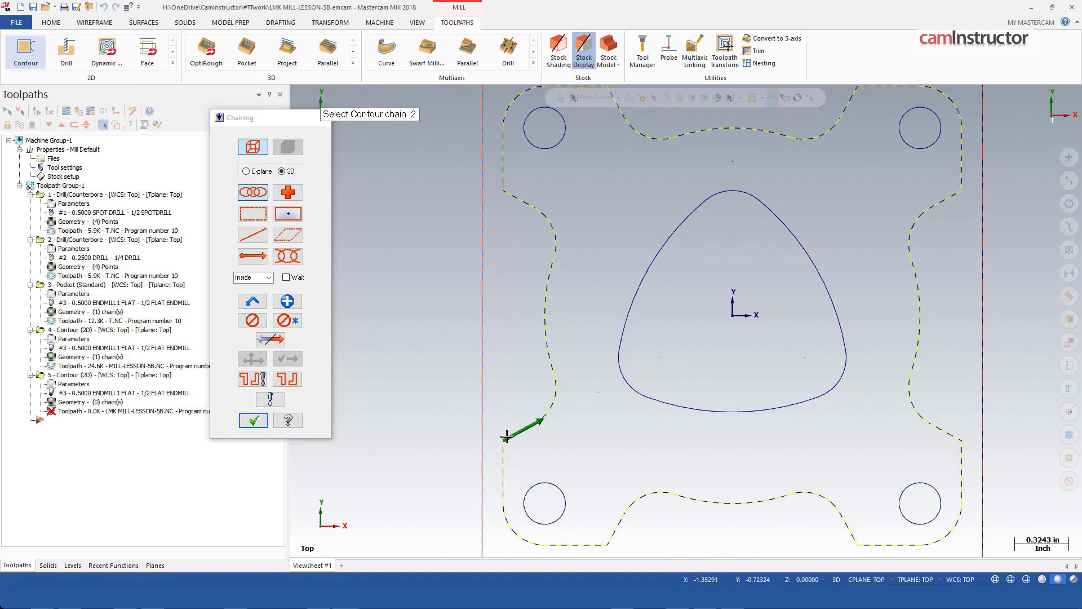